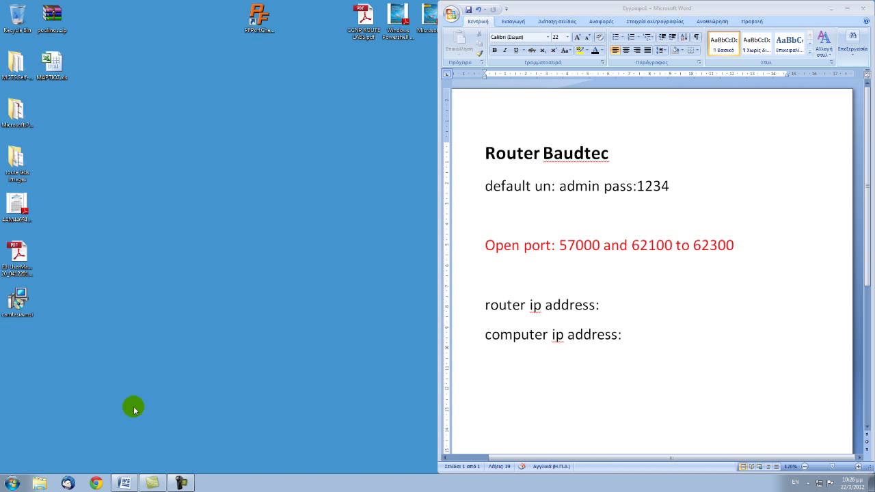
# - Open Network and Sharing Center via Start and Control Panel to see the active Network 4 connection
pyautogui.click(10, 486)
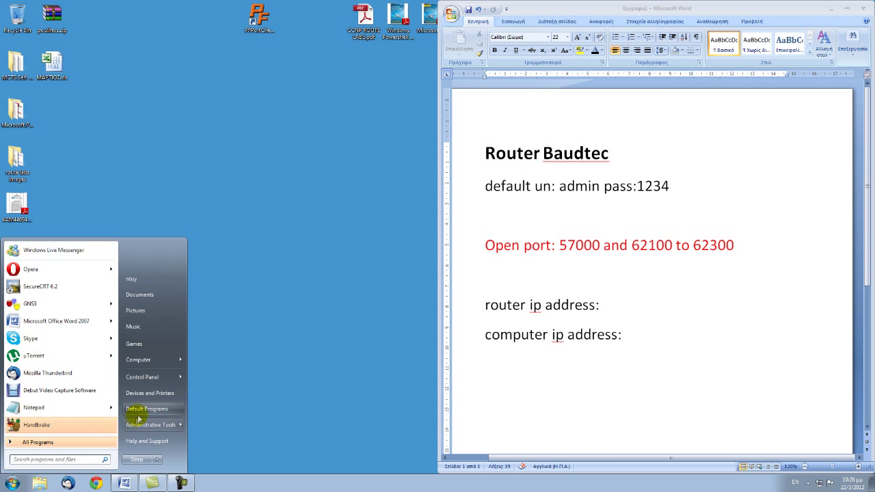
pyautogui.click(156, 384)
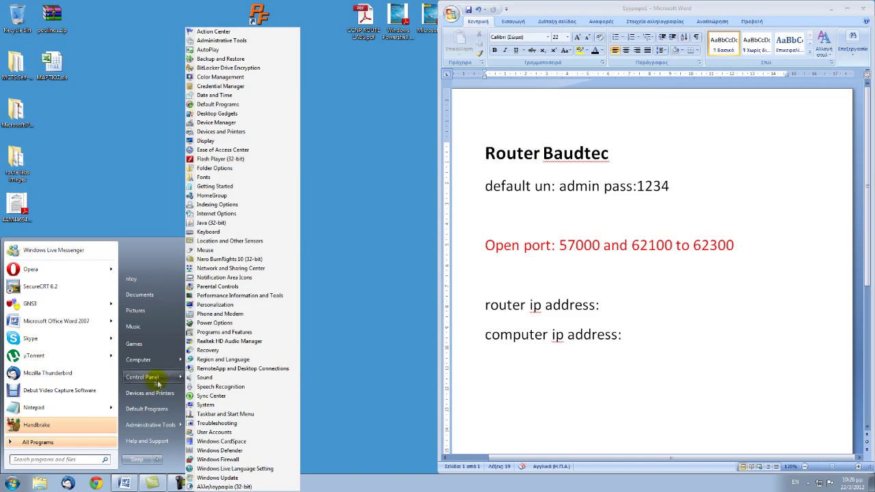
pyautogui.click(216, 269)
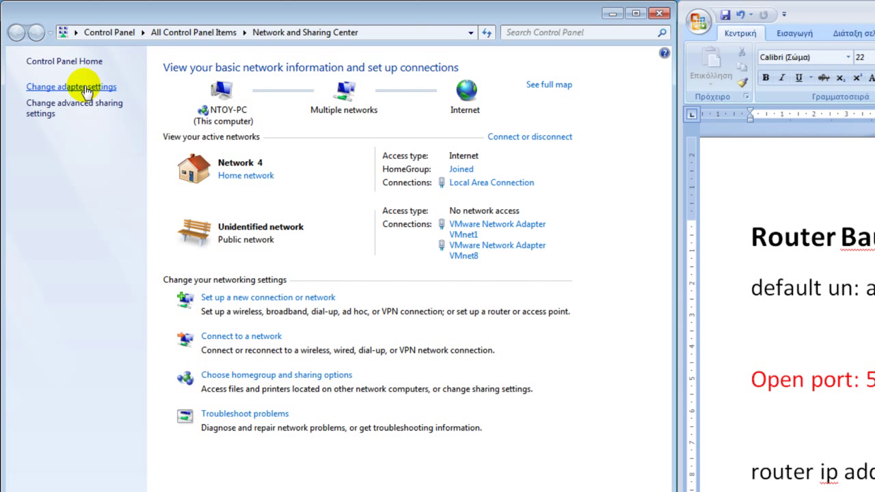
# - Show Local Area Connection's IPv4 properties: static IP 192.168.1.10, gateway 192.168.1.1
pyautogui.click(56, 88)
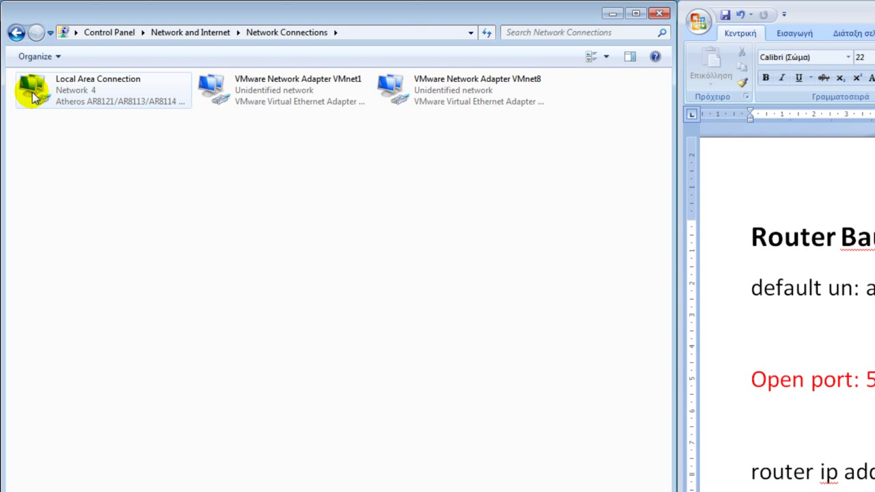
pyautogui.rightClick(33, 98)
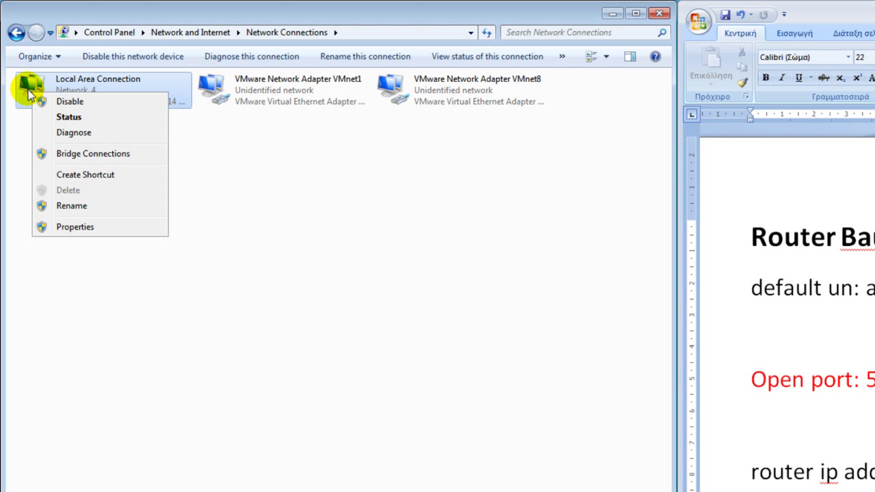
pyautogui.click(89, 229)
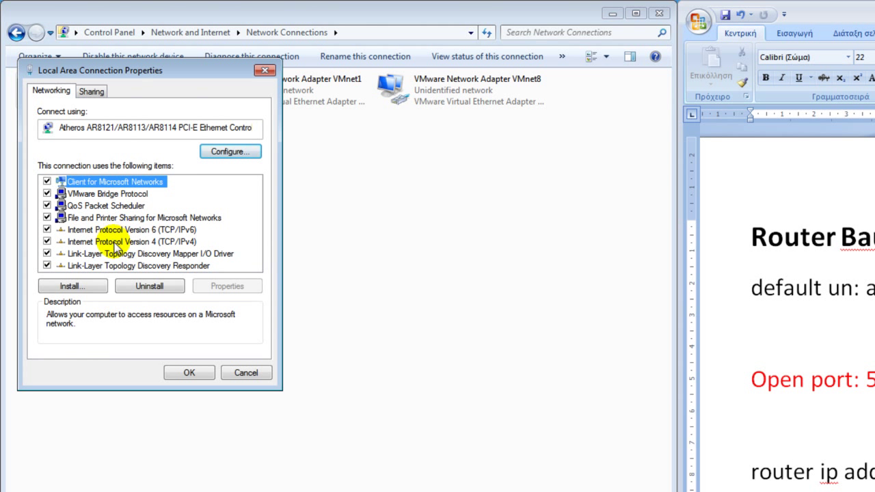
pyautogui.click(115, 242)
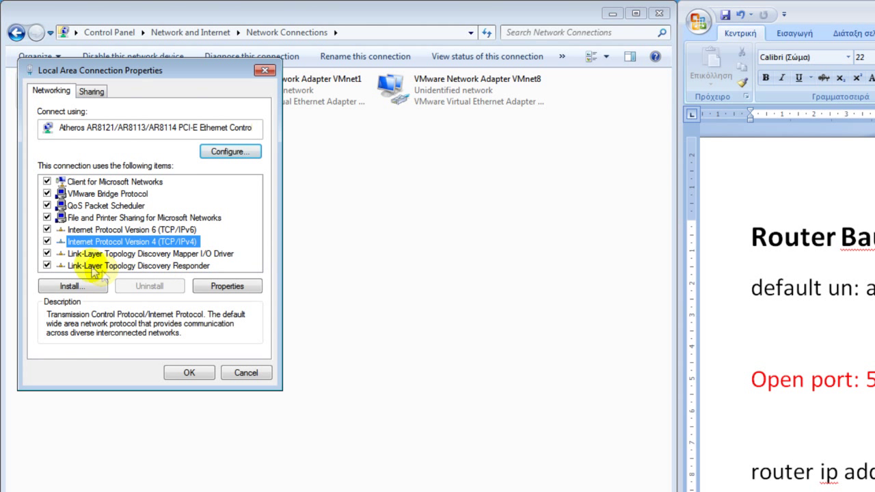
pyautogui.click(224, 286)
pyautogui.moveTo(194, 130); pyautogui.dragTo(287, 92)
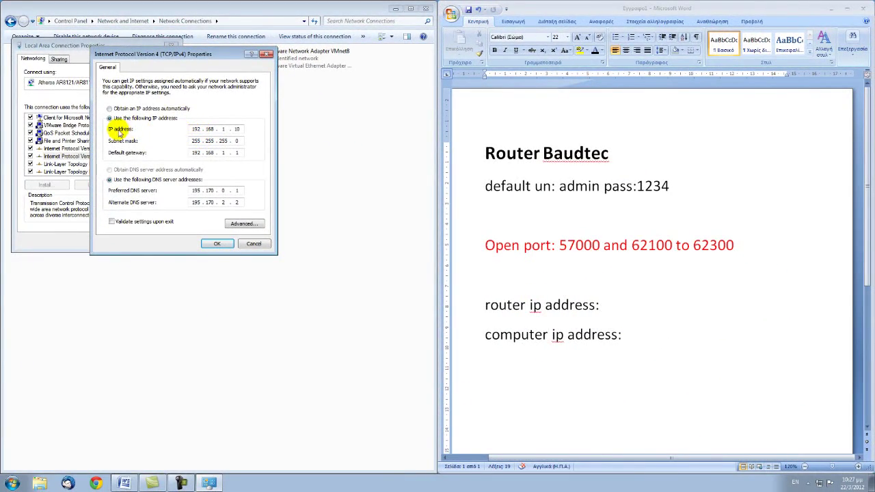
# - Note computer IP 192.168.1.10 and router IP 192.168.1.1 in the Word document
pyautogui.click(650, 336)
pyautogui.write('192.168')
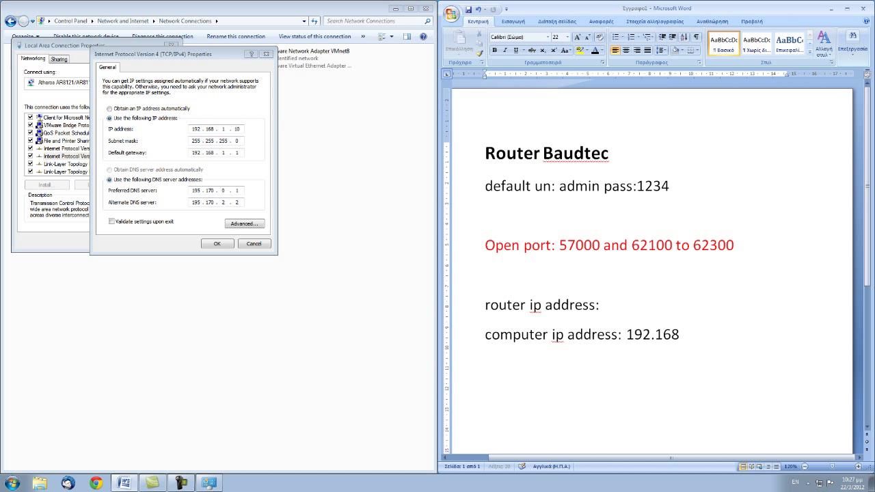
pyautogui.write('.1.10')
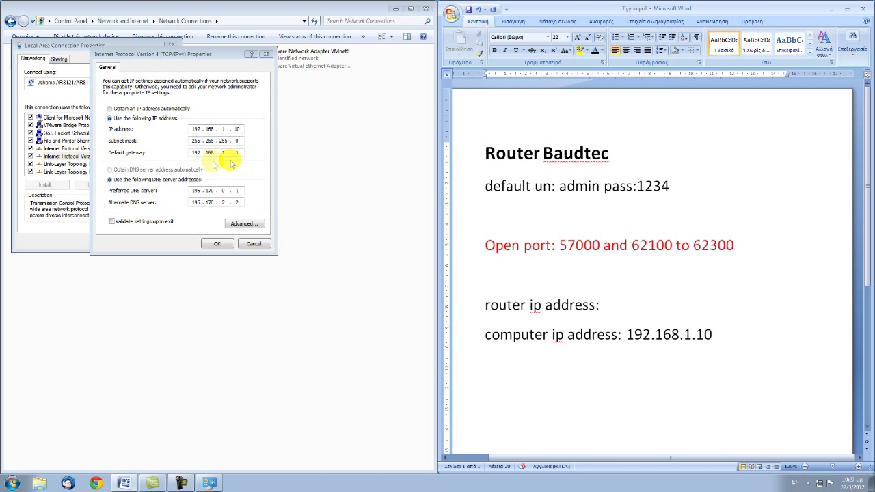
pyautogui.click(623, 309)
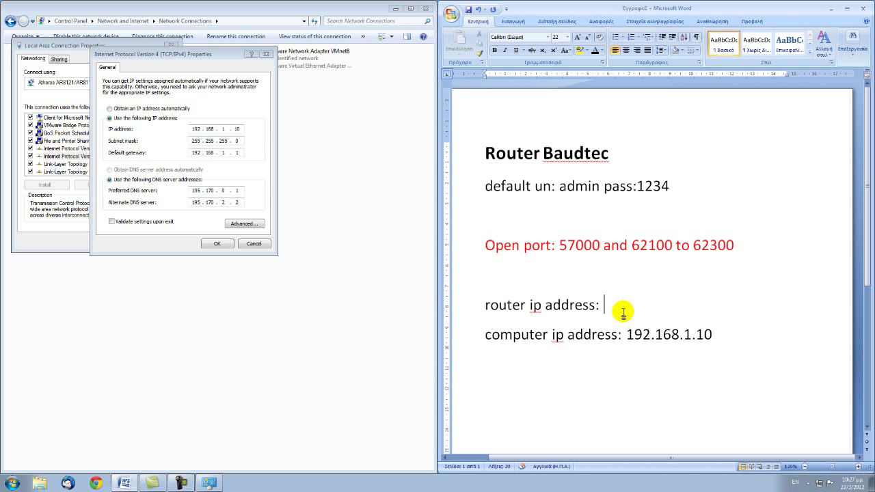
pyautogui.write('192.168.1.1')
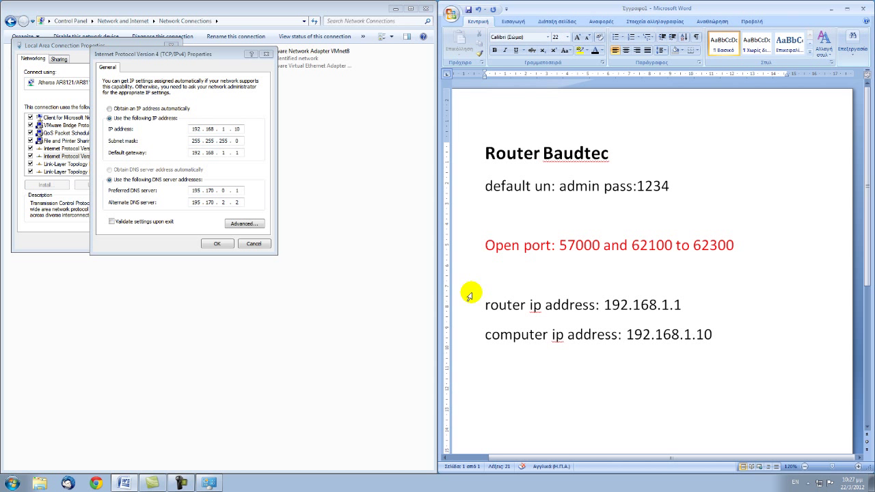
# - Close the IPv4 properties, Local Area Connection properties and Network Connections windows
pyautogui.click(222, 245)
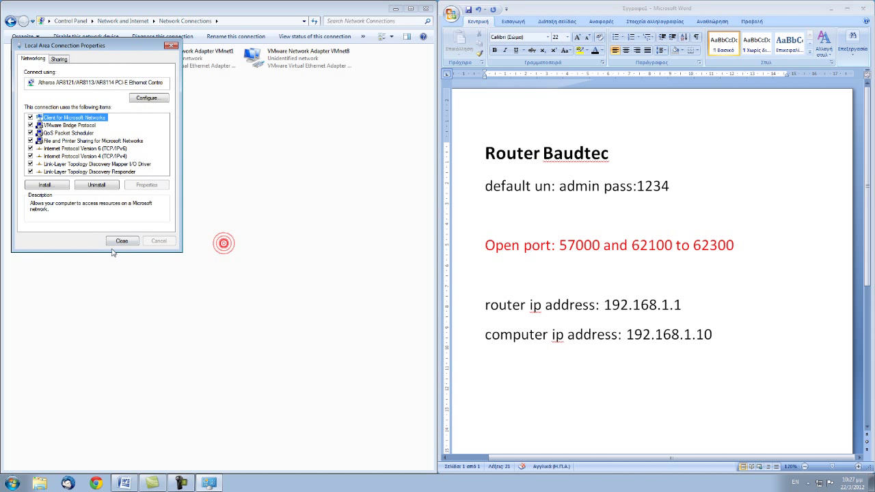
pyautogui.click(113, 244)
pyautogui.click(427, 8)
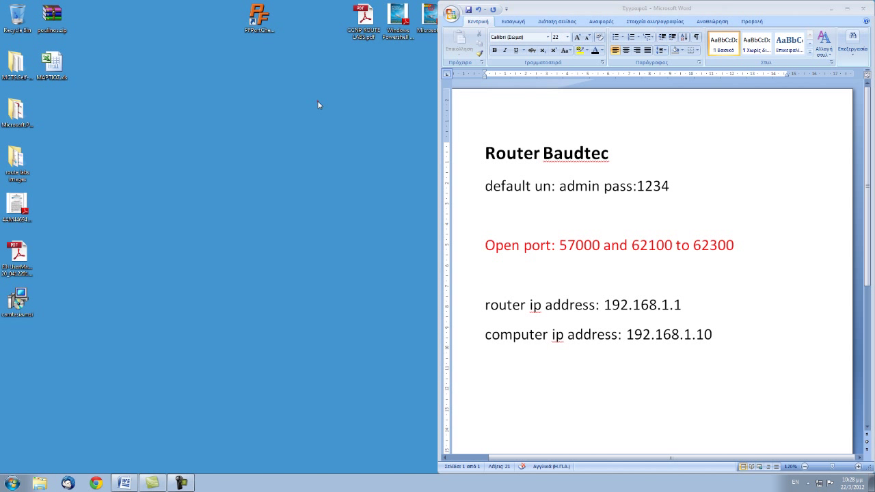
# - Launch PFPortChecker and run a TCP check on port 57000
pyautogui.click(318, 100)
pyautogui.doubleClick(250, 22)
pyautogui.doubleClick(194, 35)
pyautogui.write('57000')
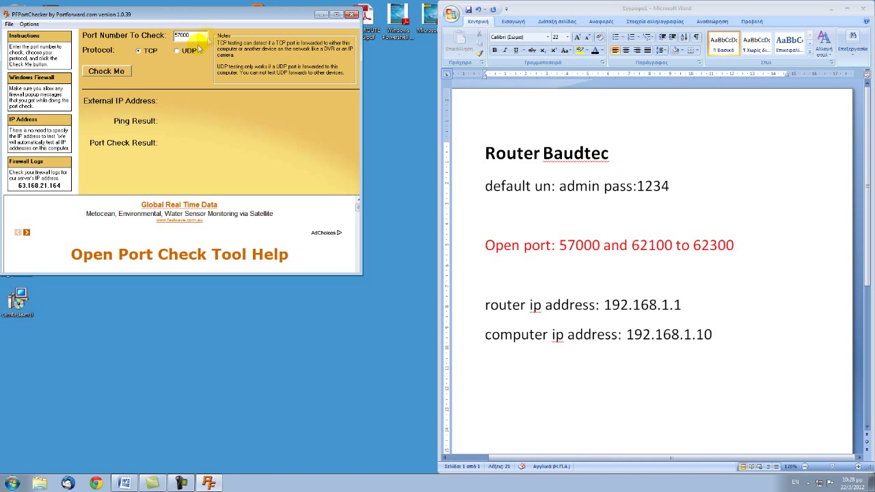
pyautogui.click(110, 74)
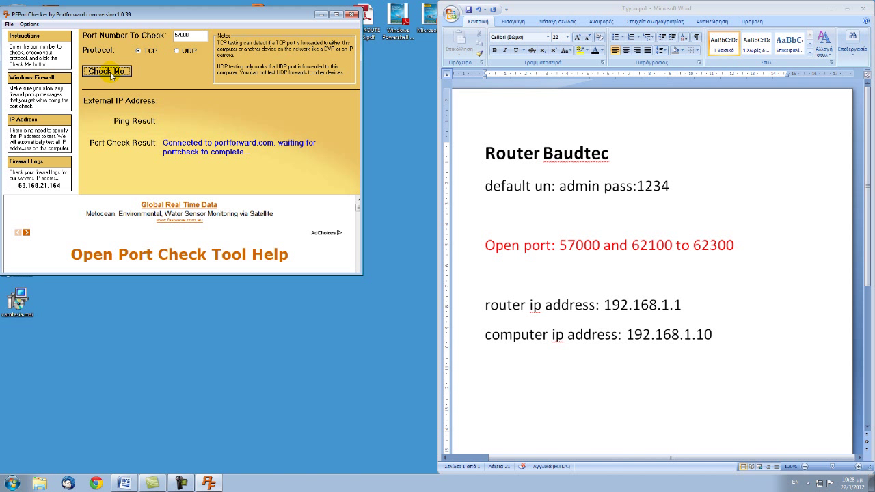
# - Recheck port 57000 over UDP, finding it not open, then minimize the checker
pyautogui.click(182, 51)
pyautogui.click(121, 73)
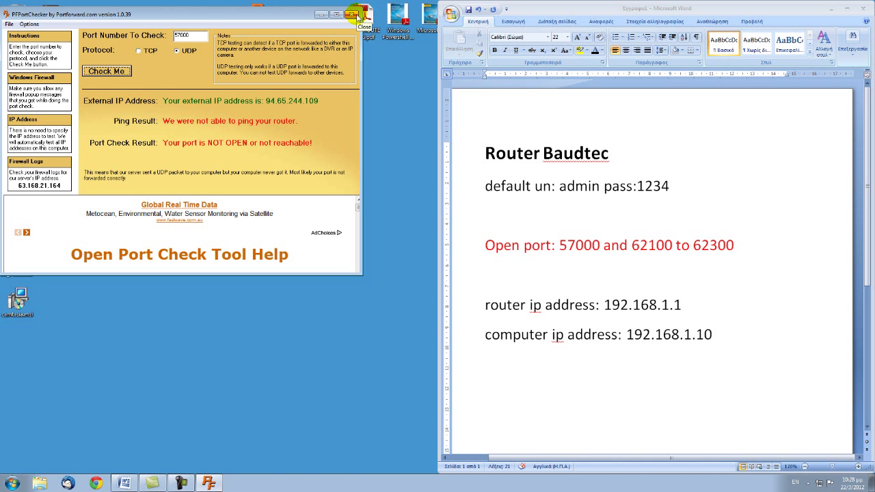
pyautogui.click(353, 14)
pyautogui.click(321, 15)
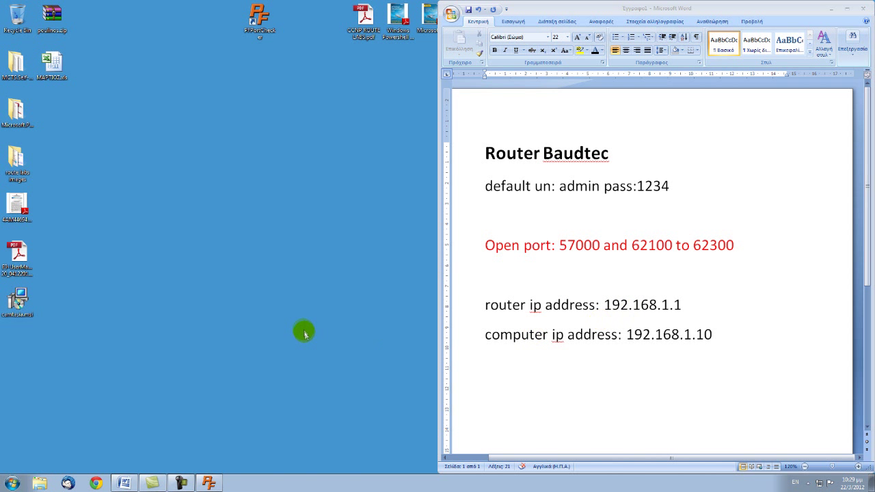
# - Load 192.168.1.1 in Chrome and sign in with the admin username and password
pyautogui.click(94, 483)
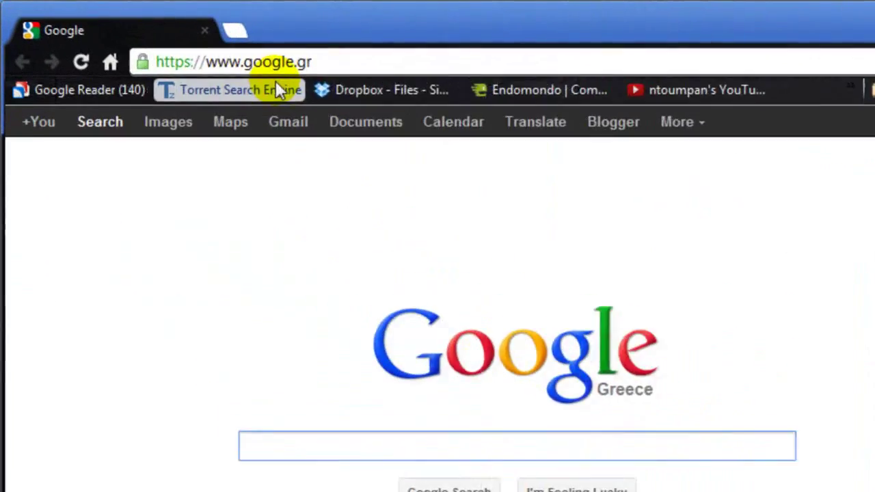
pyautogui.click(331, 63)
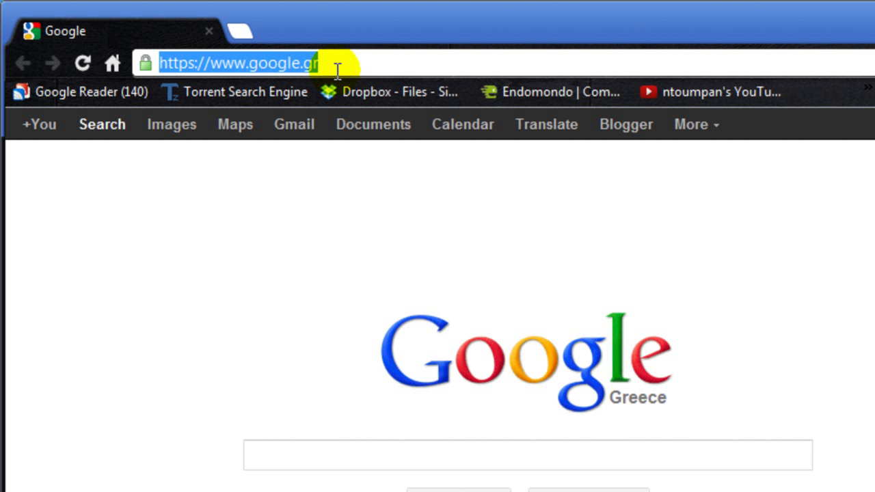
pyautogui.write('192.168.1.1')
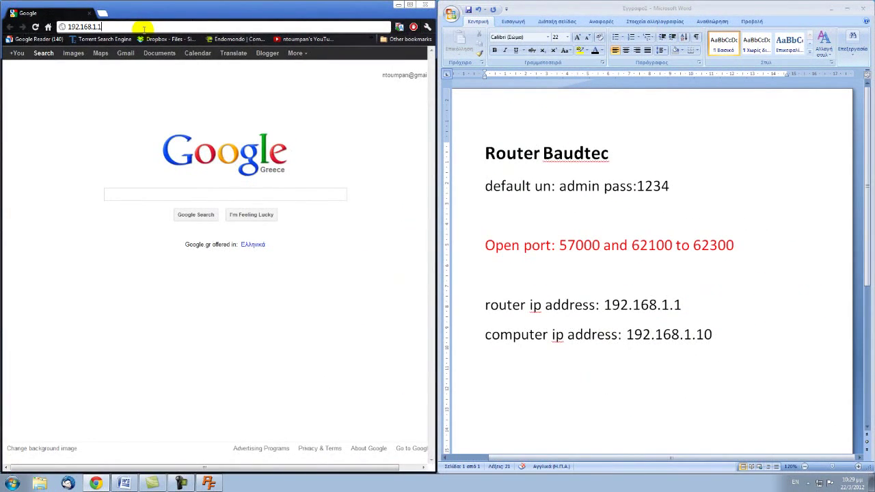
pyautogui.press('Return')
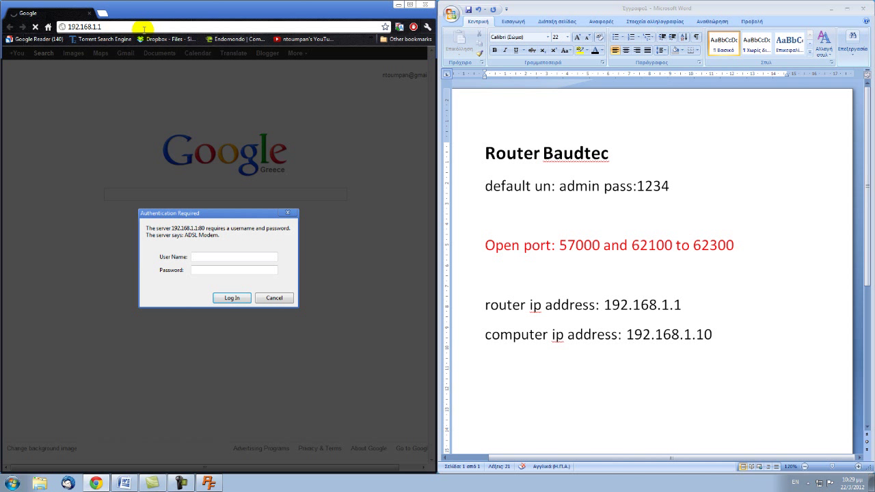
pyautogui.write('admin')
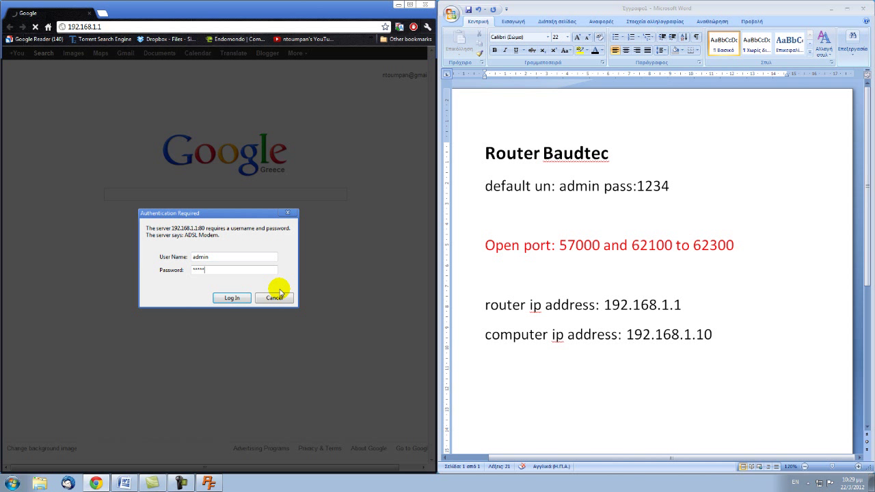
pyautogui.click(230, 298)
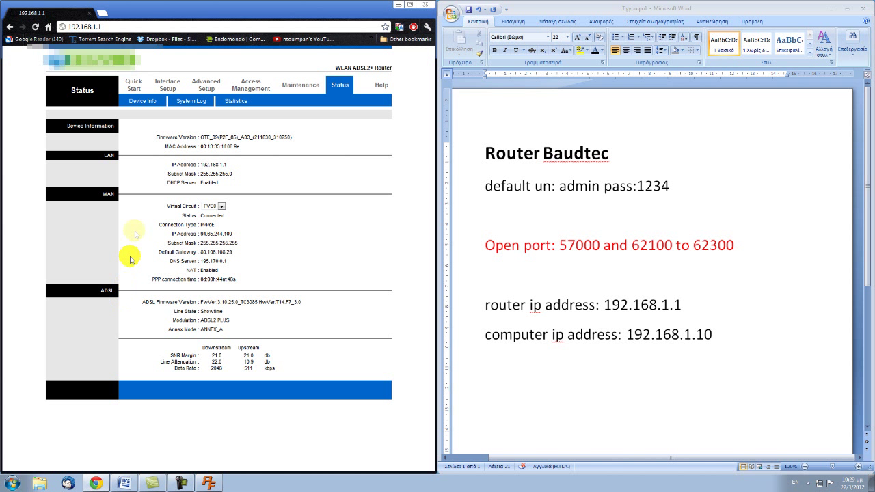
# - Set firewall SPI to Disabled under Advanced Setup, save, and go to the NAT page
pyautogui.click(209, 89)
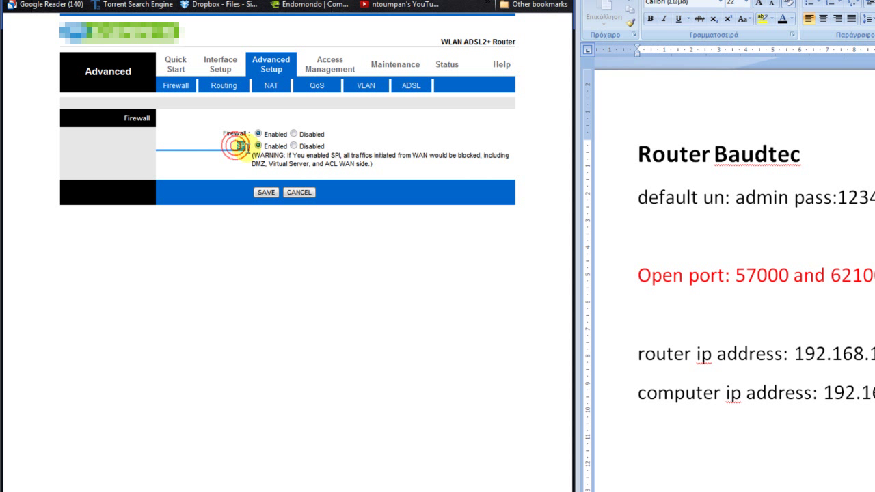
pyautogui.click(248, 151)
pyautogui.moveTo(235, 142); pyautogui.dragTo(253, 154)
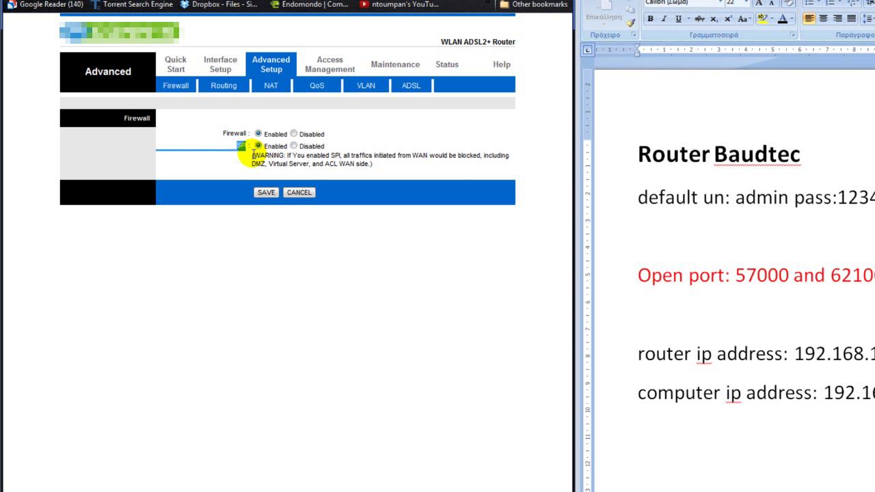
pyautogui.click(294, 146)
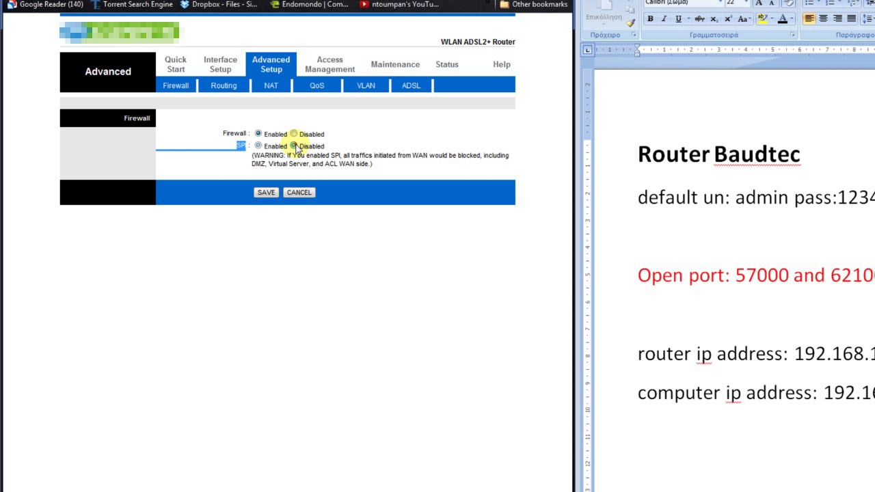
pyautogui.click(267, 192)
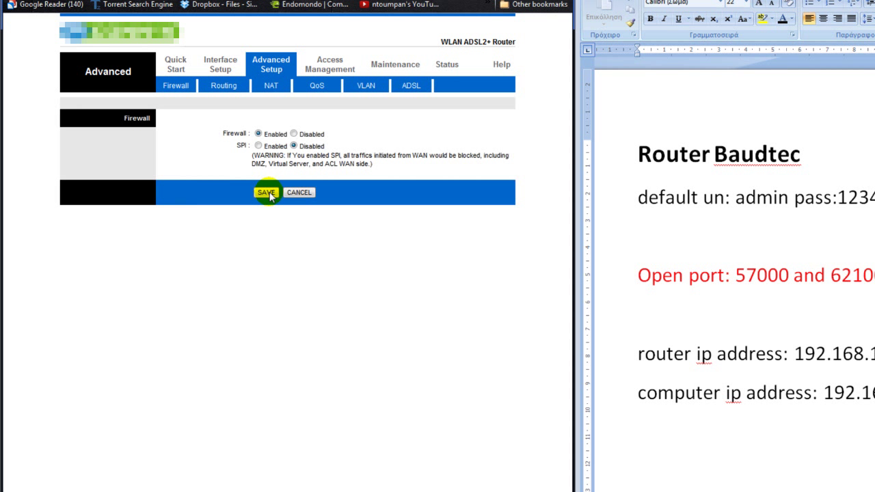
pyautogui.click(270, 87)
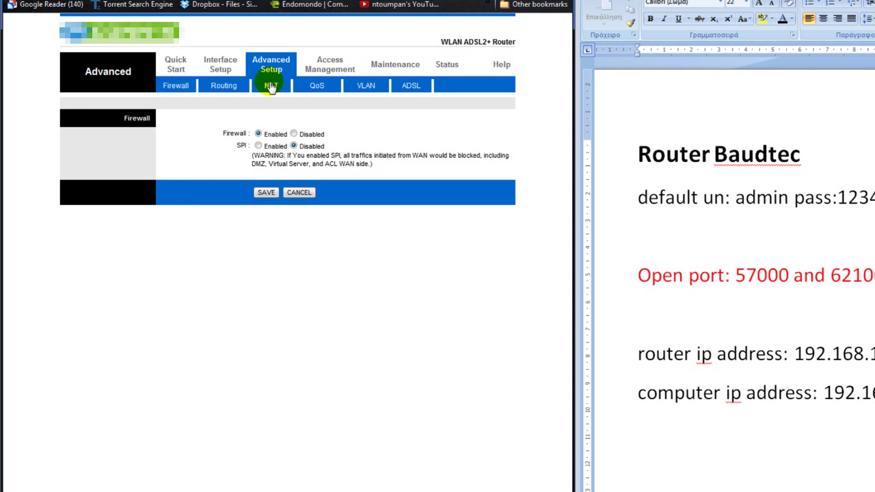
pyautogui.click(270, 89)
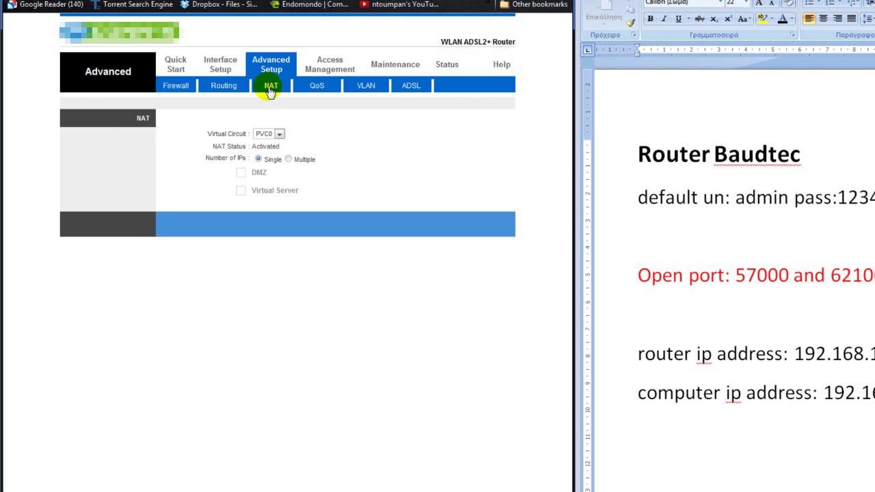
# - On the Virtual Server page, name rule 1's application 'geeksone0one'
pyautogui.click(273, 191)
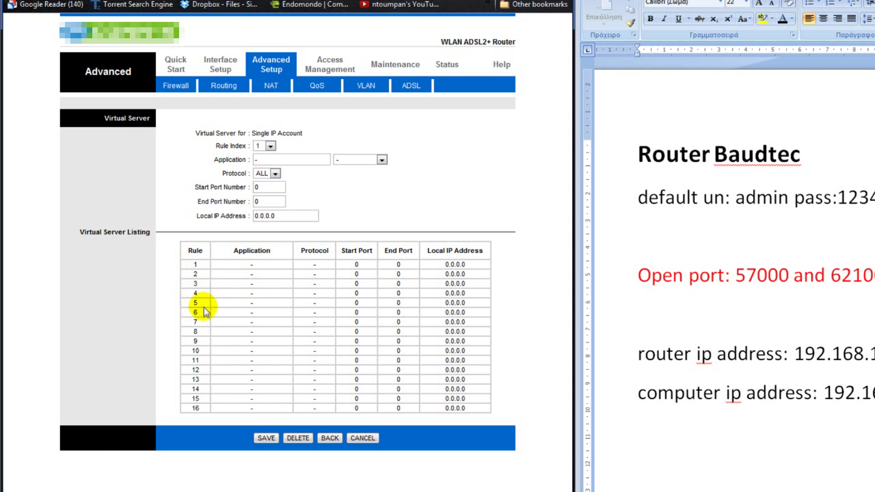
pyautogui.doubleClick(263, 160)
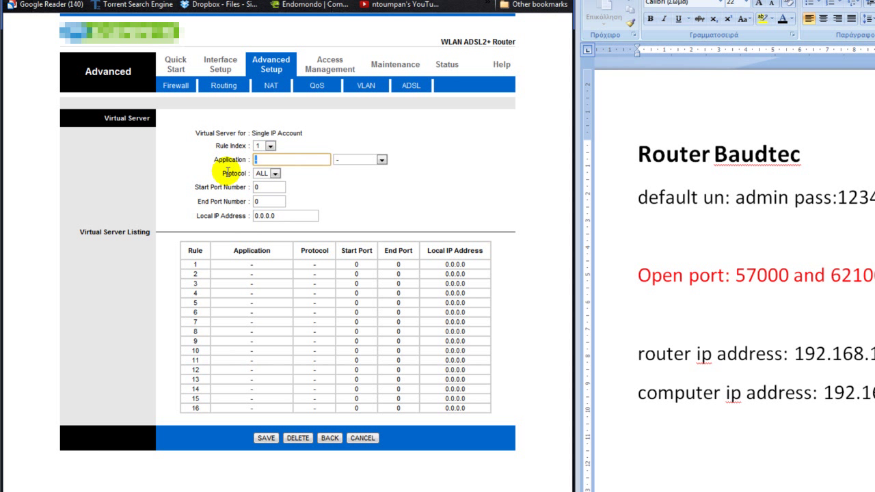
pyautogui.write('geek')
pyautogui.press('BackSpace')
pyautogui.press('BackSpace')
pyautogui.write('one0one')
pyautogui.click(349, 184)
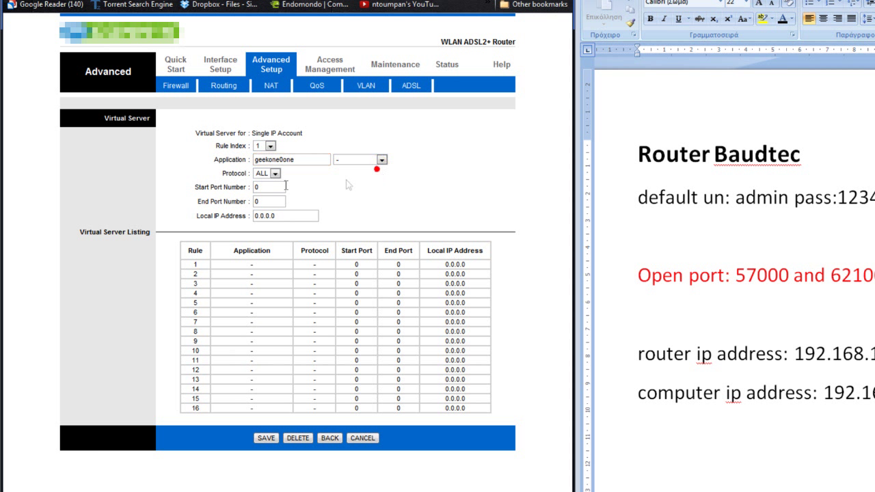
pyautogui.click(272, 159)
pyautogui.write('s')
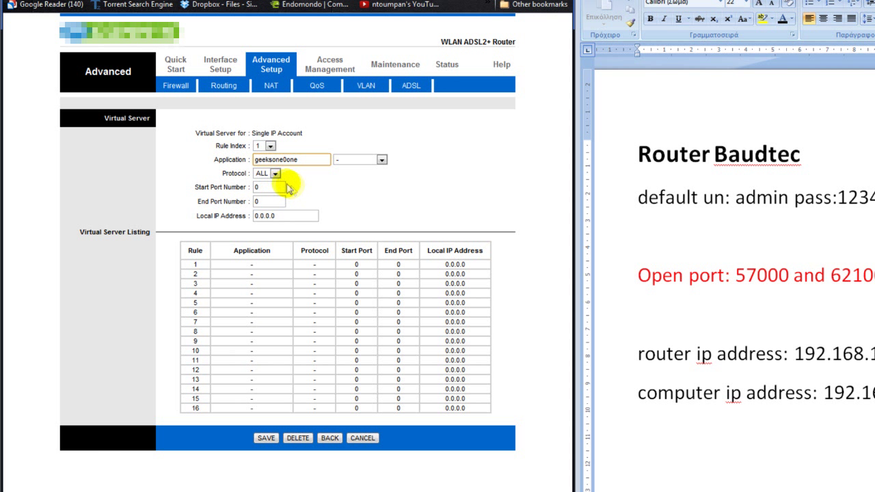
# - Give rule 1 protocol ALL, ports 57000–57000, local IP 192.168.1.10, and save it
pyautogui.click(274, 175)
pyautogui.click(286, 187)
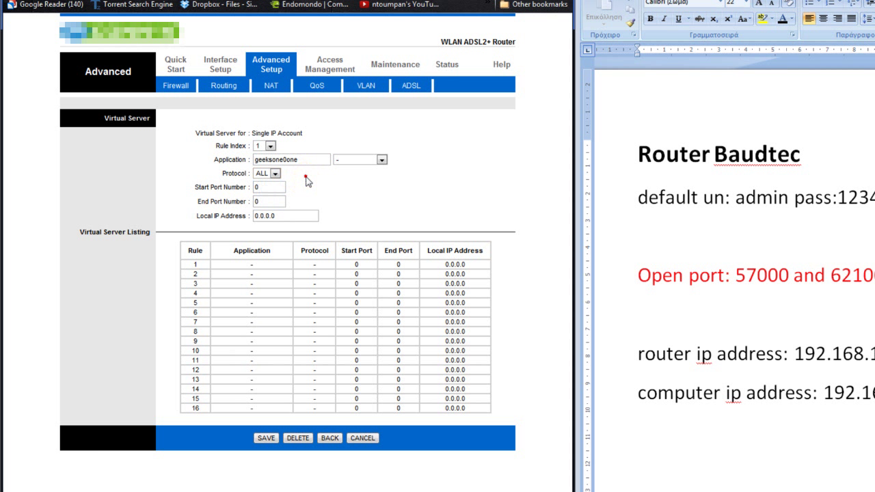
pyautogui.doubleClick(280, 187)
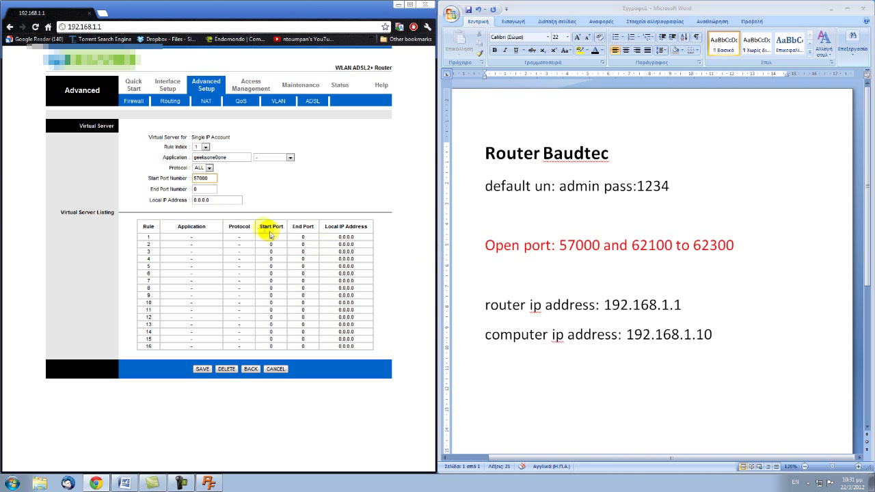
pyautogui.doubleClick(208, 191)
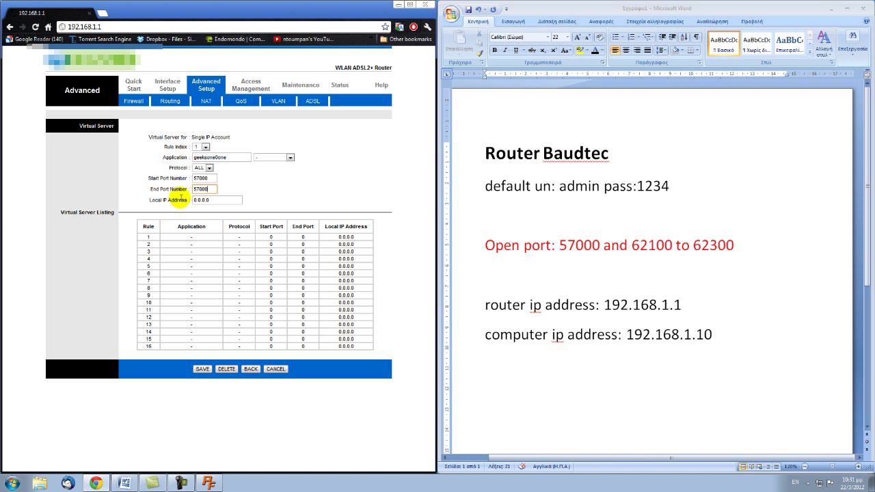
pyautogui.doubleClick(222, 199)
pyautogui.write('192.168.1.10')
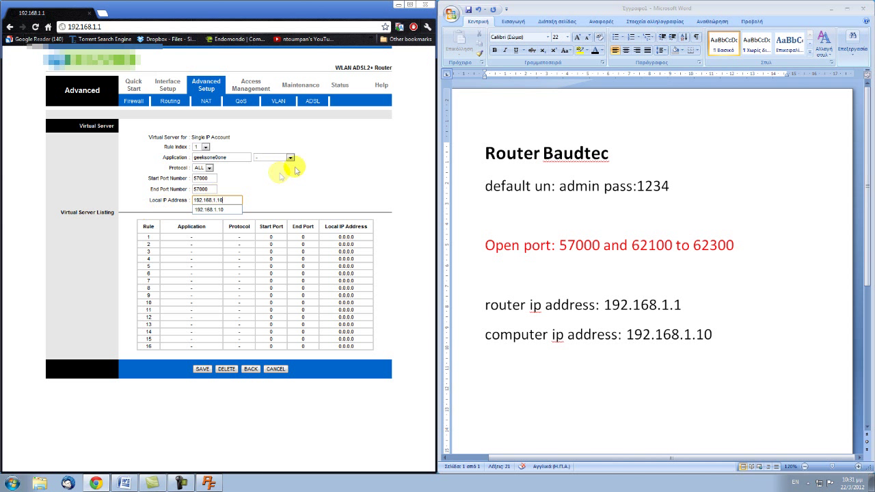
pyautogui.press('Return')
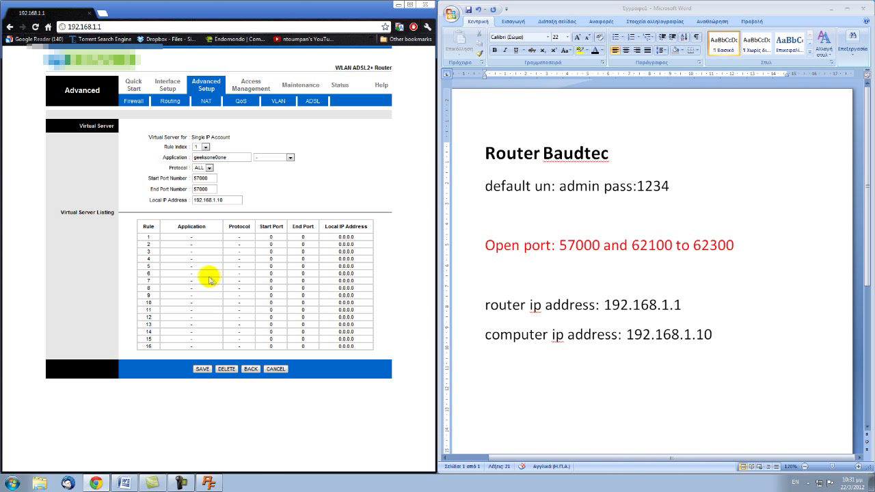
pyautogui.click(211, 370)
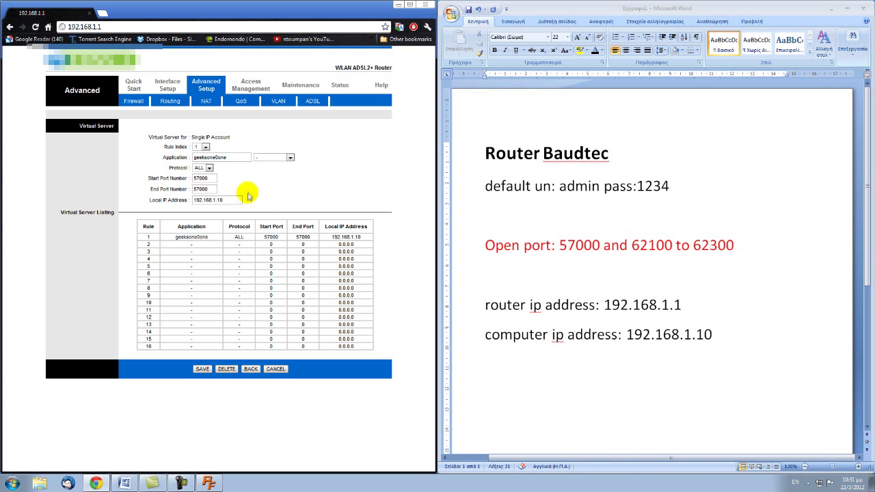
# - Switch to rule 2 and name its application 'geeksone0two'
pyautogui.click(206, 147)
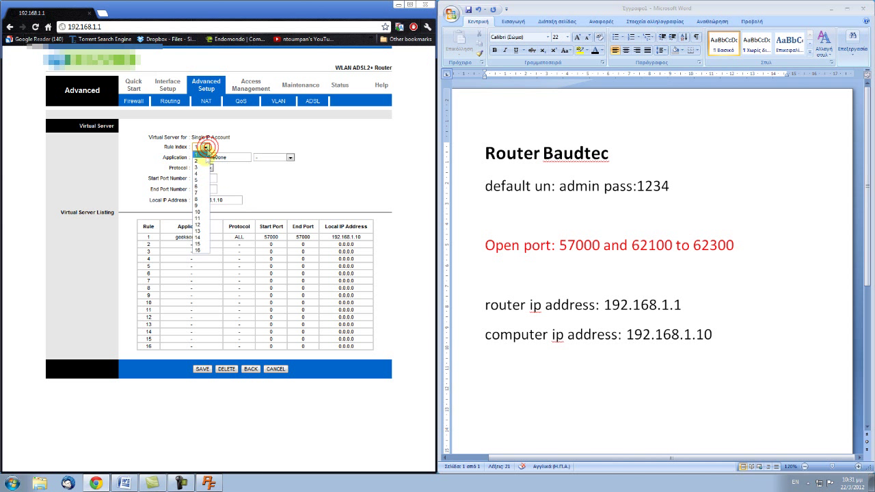
pyautogui.click(204, 162)
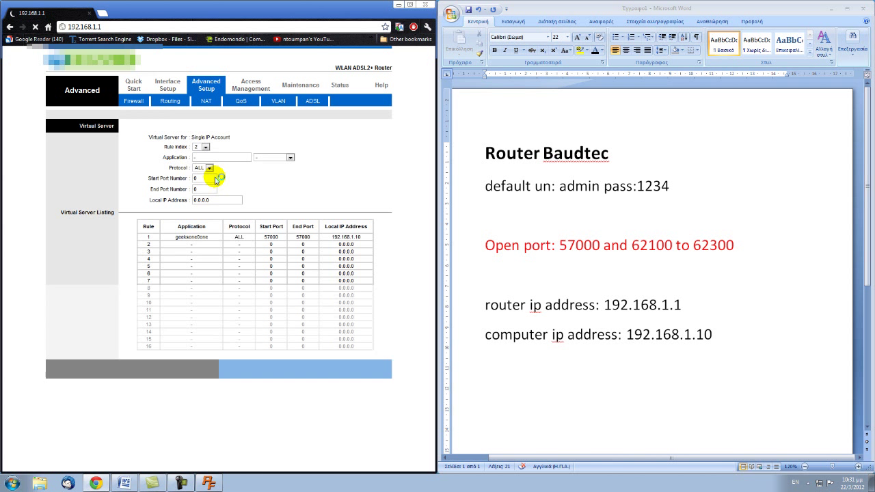
pyautogui.click(211, 156)
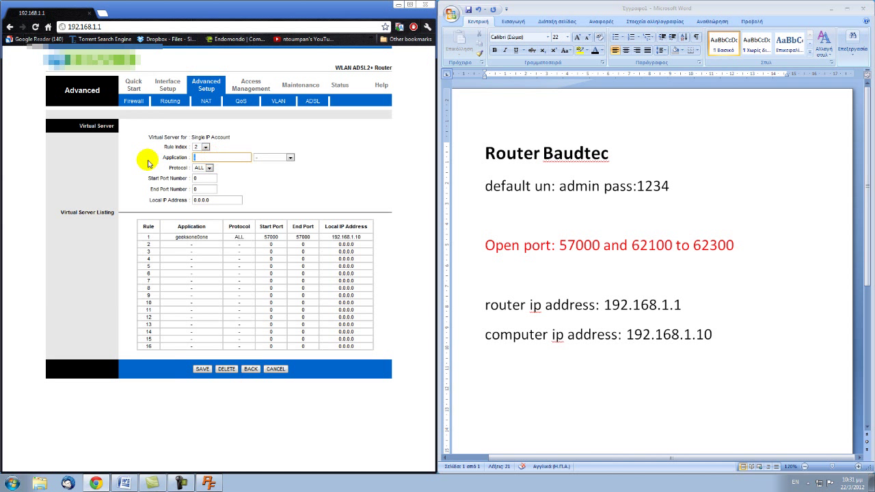
pyautogui.write('geeksone0')
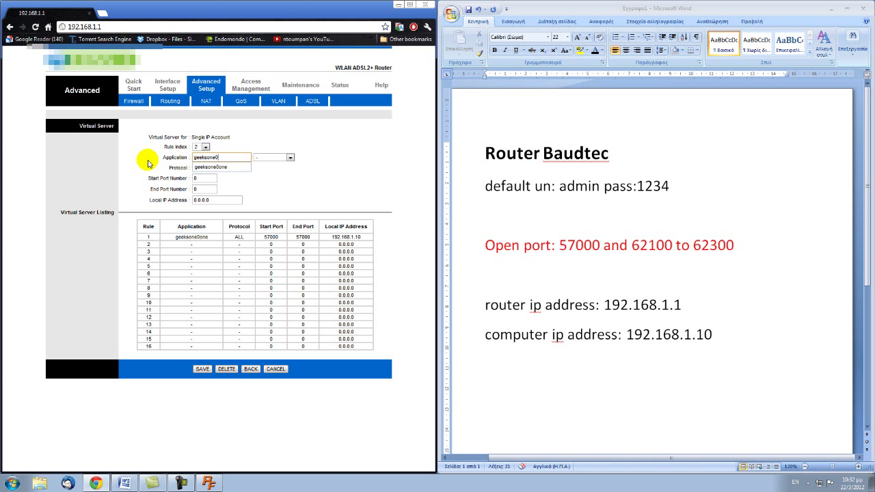
pyautogui.write('two')
pyautogui.press('BackSpace')
pyautogui.write('two')
pyautogui.click(267, 177)
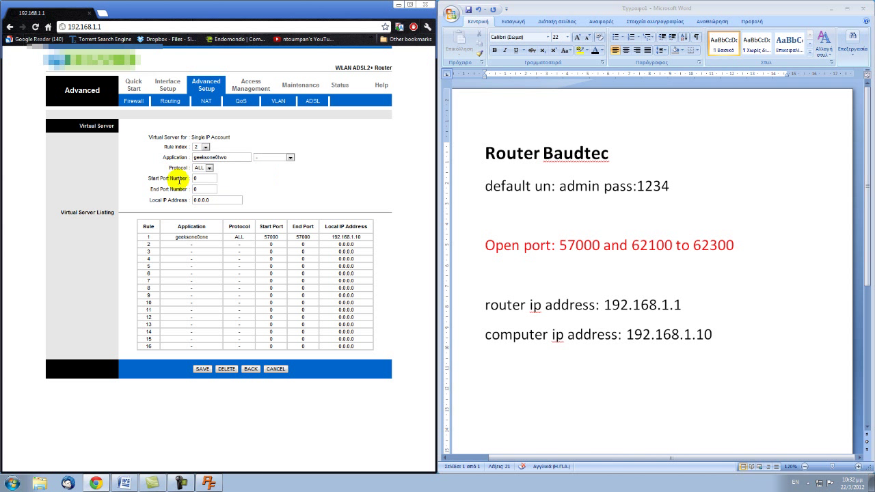
# - Give rule 2 ports 62100–62300 and local IP 192.168.1.10, then save it
pyautogui.press('Tab')
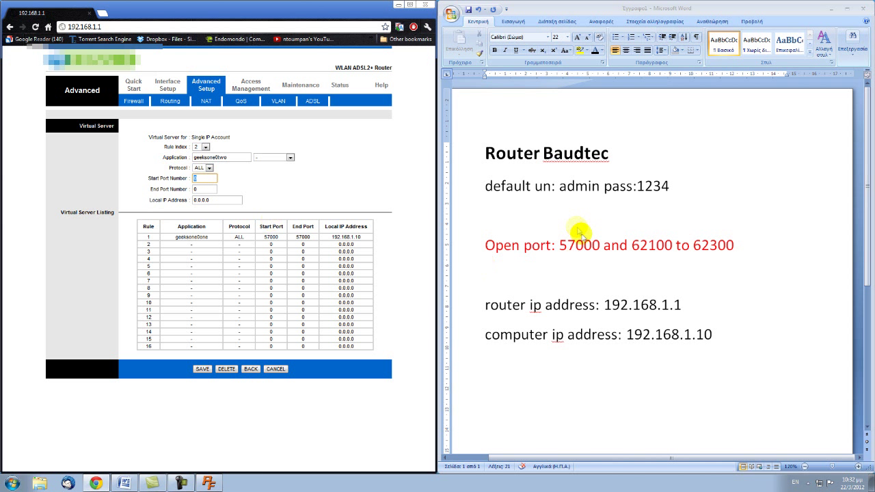
pyautogui.write('62100')
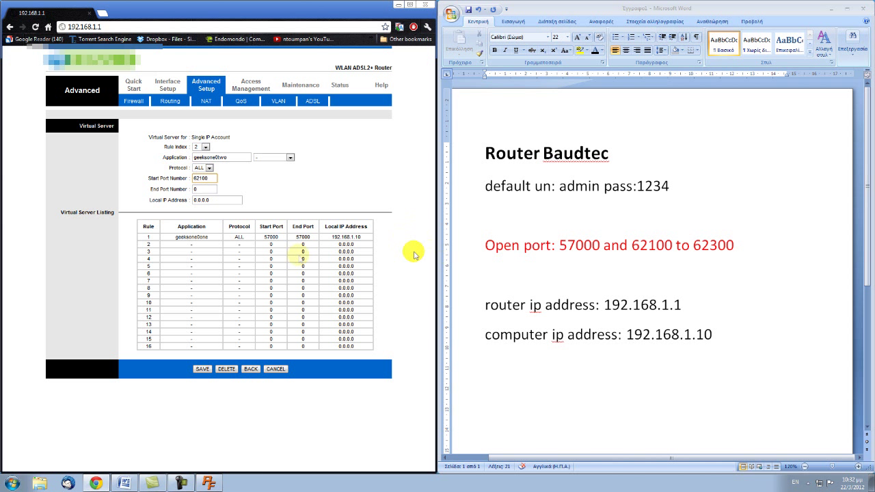
pyautogui.click(212, 189)
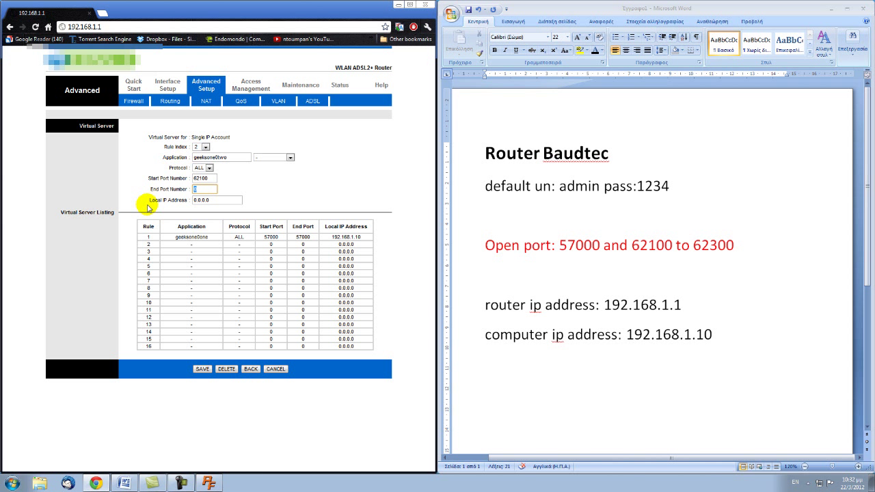
pyautogui.write('5')
pyautogui.write('62300')
pyautogui.press('Tab')
pyautogui.write('1')
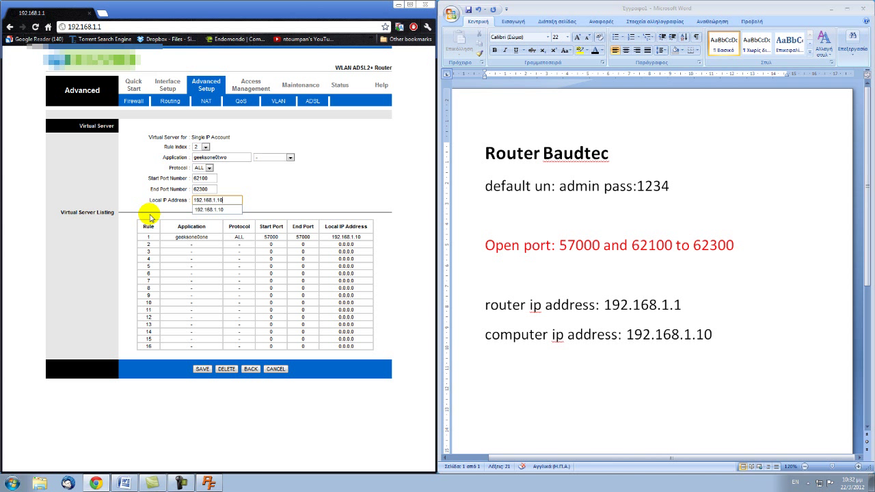
pyautogui.write('92.168.1.10')
pyautogui.click(322, 209)
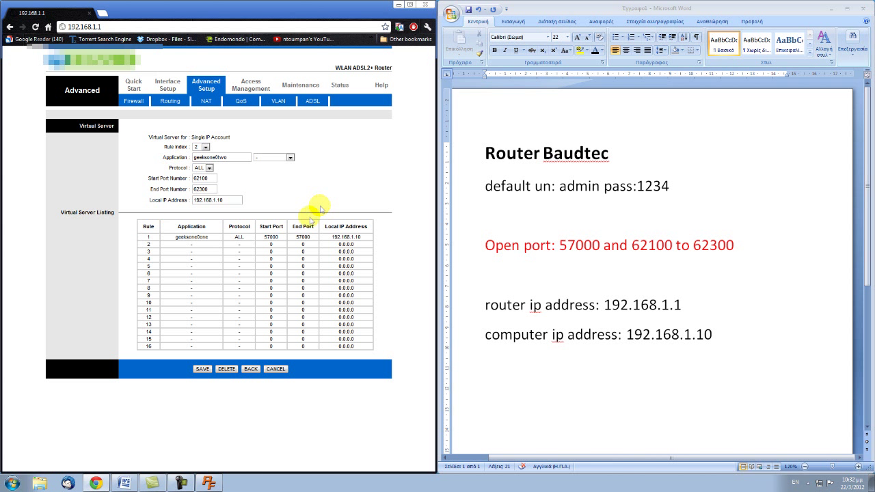
pyautogui.click(203, 370)
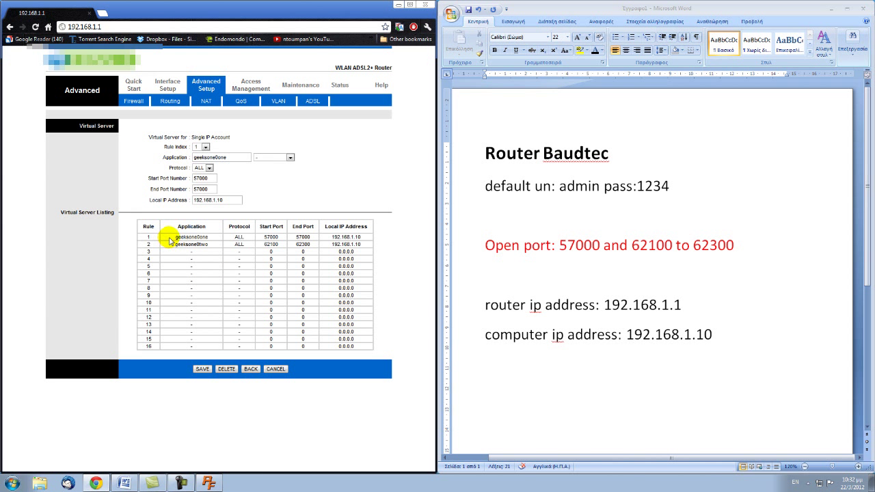
# - Verify listing rows: rule 1 port 57000, rule 2 ports 62100–62300, both to 192.168.1.10; minimize Chrome
pyautogui.moveTo(164, 239); pyautogui.dragTo(287, 244)
pyautogui.click(154, 260)
pyautogui.moveTo(153, 238); pyautogui.dragTo(371, 241)
pyautogui.click(373, 244)
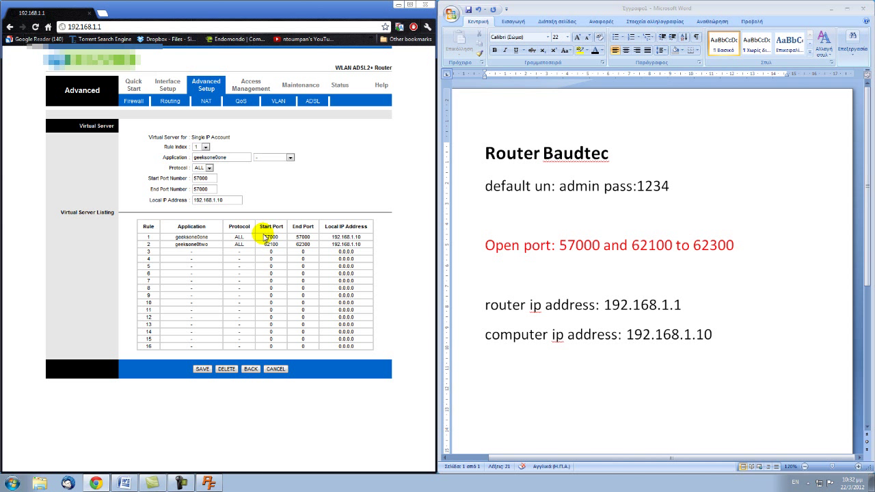
pyautogui.moveTo(332, 237); pyautogui.dragTo(368, 240)
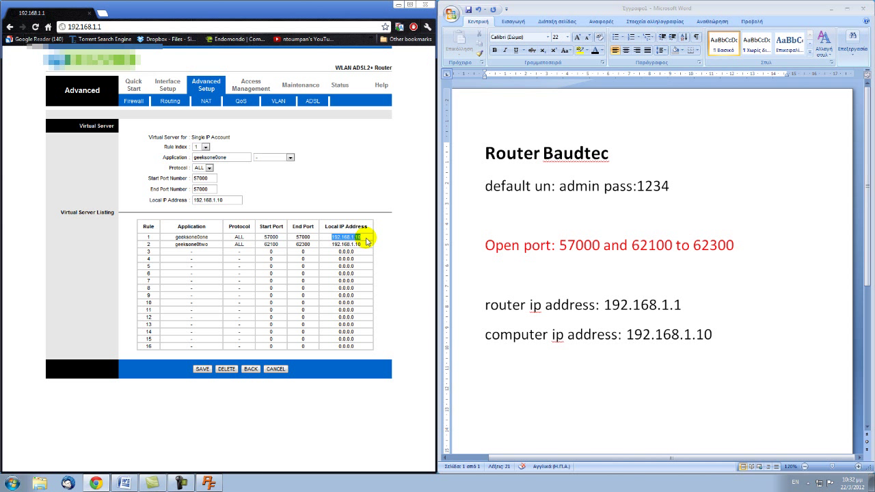
pyautogui.click(266, 246)
pyautogui.doubleClick(267, 245)
pyautogui.doubleClick(303, 244)
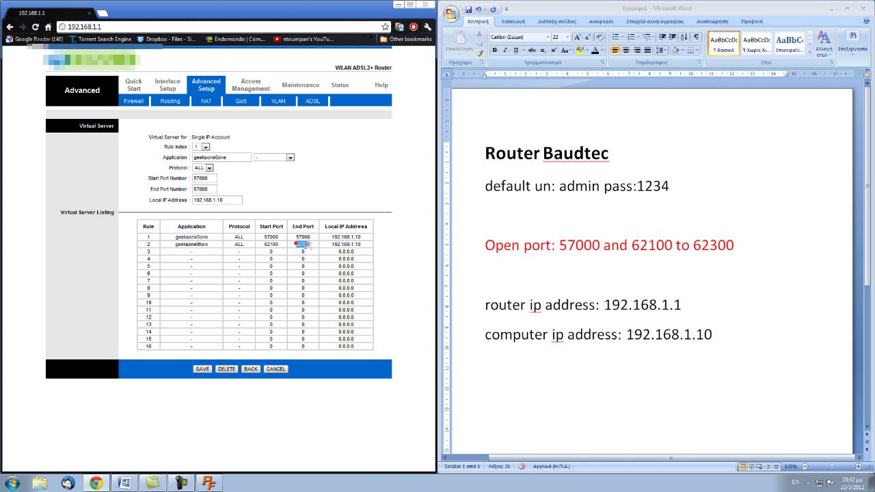
pyautogui.doubleClick(342, 244)
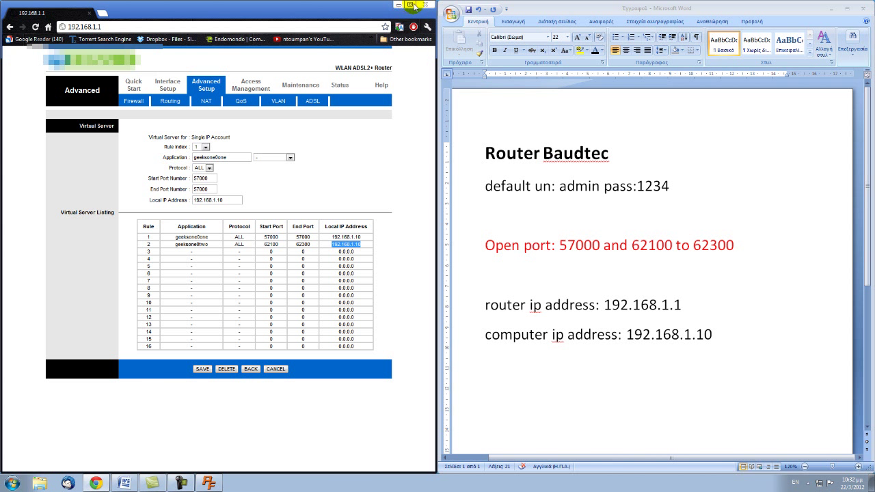
pyautogui.click(399, 5)
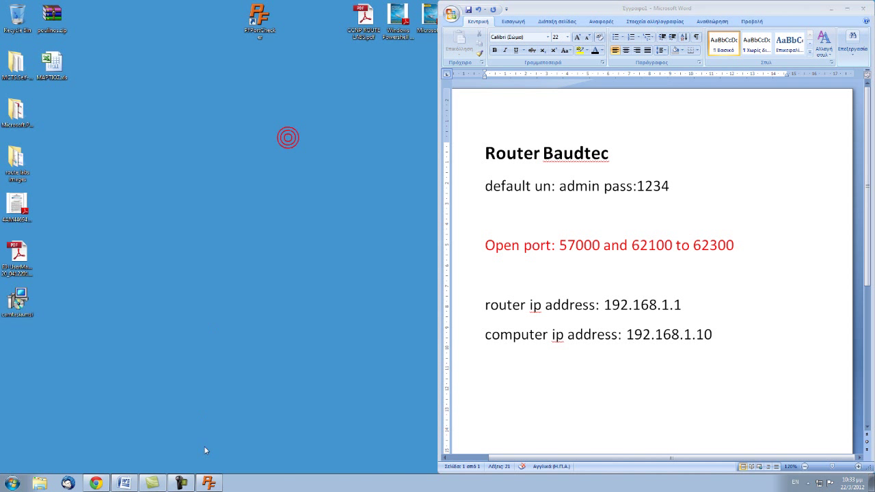
# - Restore PFPortChecker and test port 57000 over TCP and UDP, both reporting OPEN
pyautogui.click(209, 483)
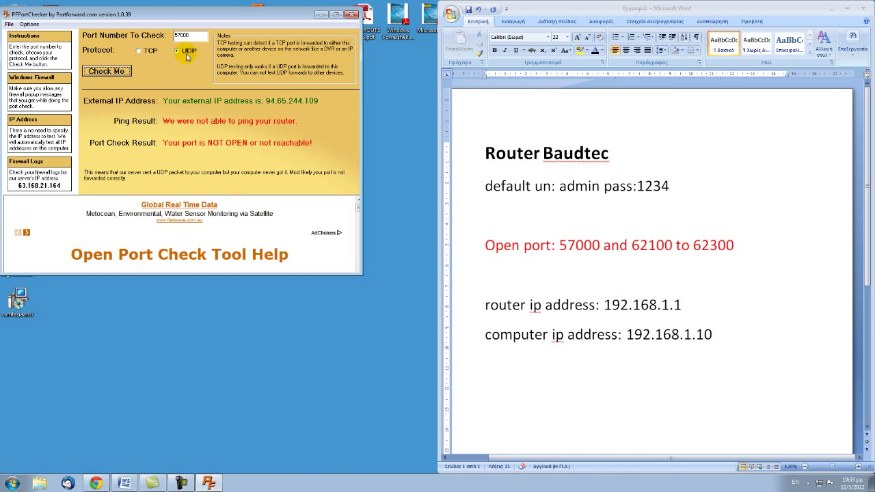
pyautogui.click(146, 52)
pyautogui.doubleClick(195, 35)
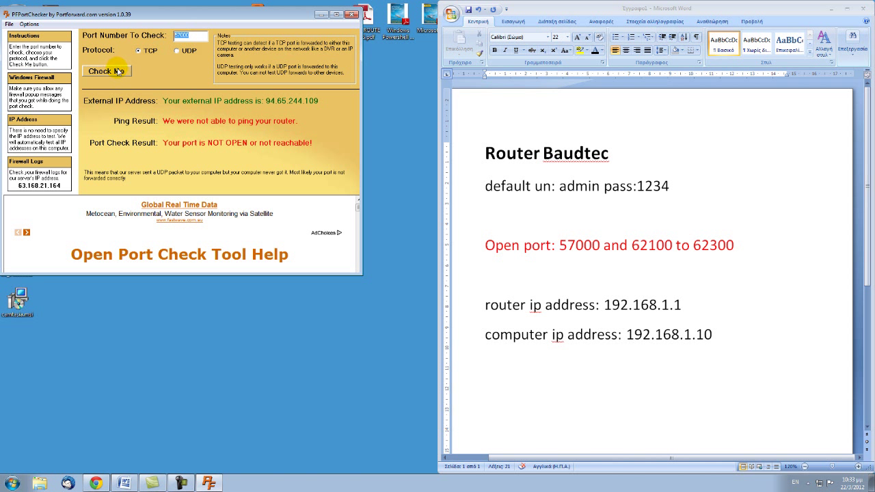
pyautogui.click(130, 71)
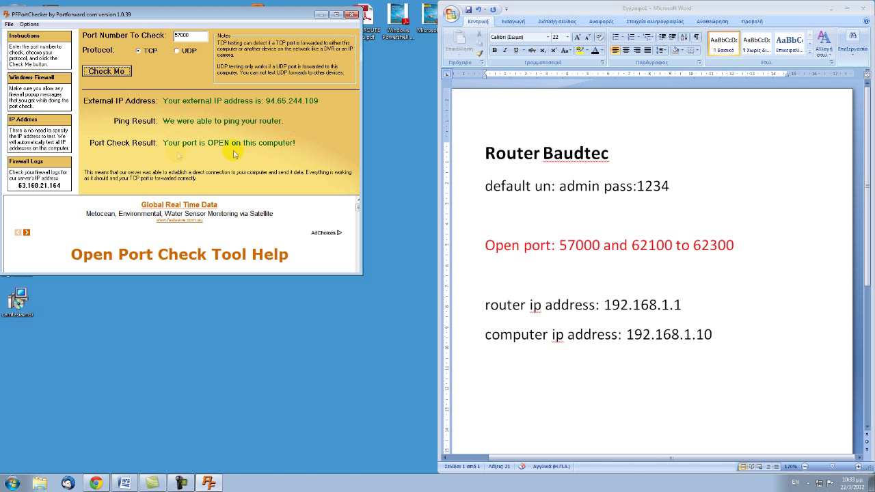
pyautogui.click(184, 53)
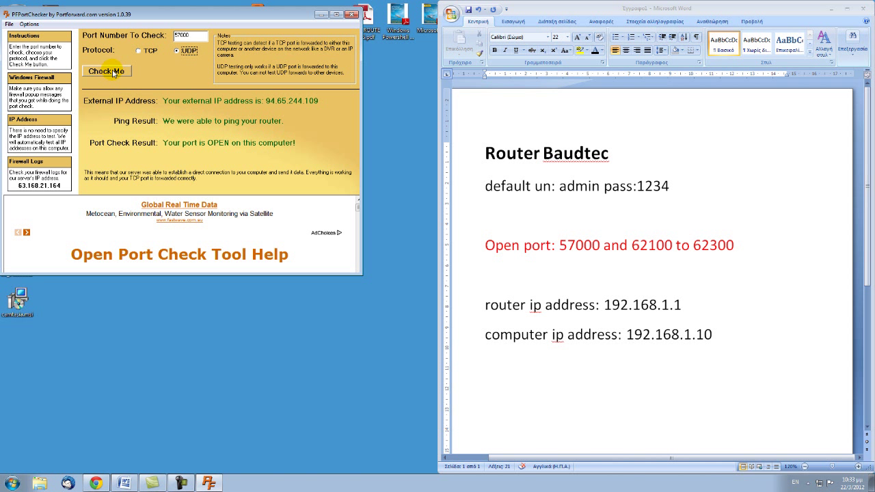
pyautogui.click(109, 71)
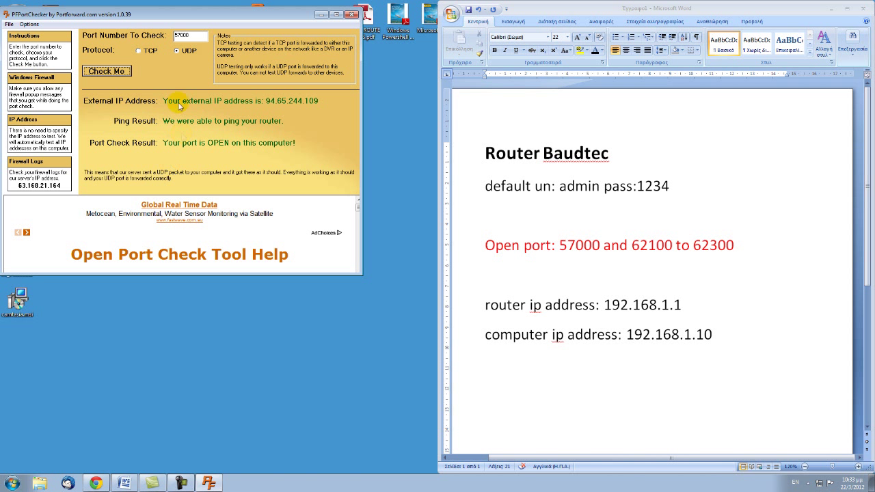
pyautogui.doubleClick(187, 37)
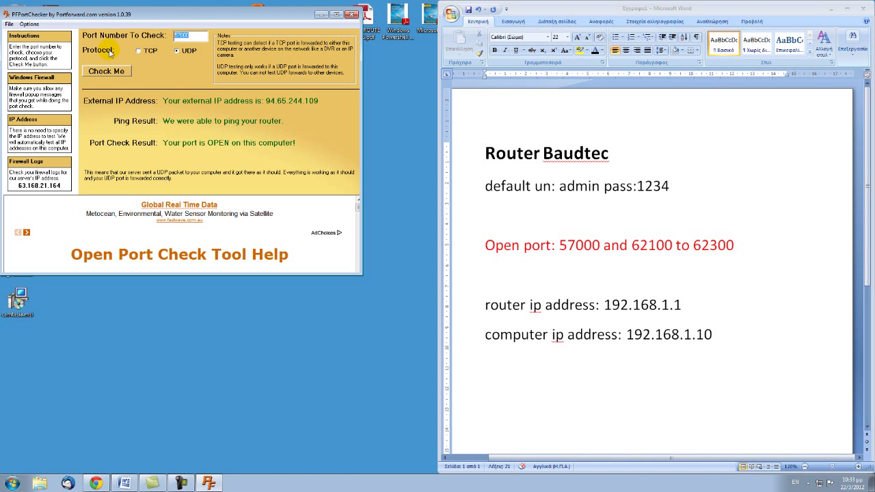
# - Check port 62110 in PFPortChecker over TCP and then UDP
pyautogui.write('62110')
pyautogui.click(138, 50)
pyautogui.click(107, 71)
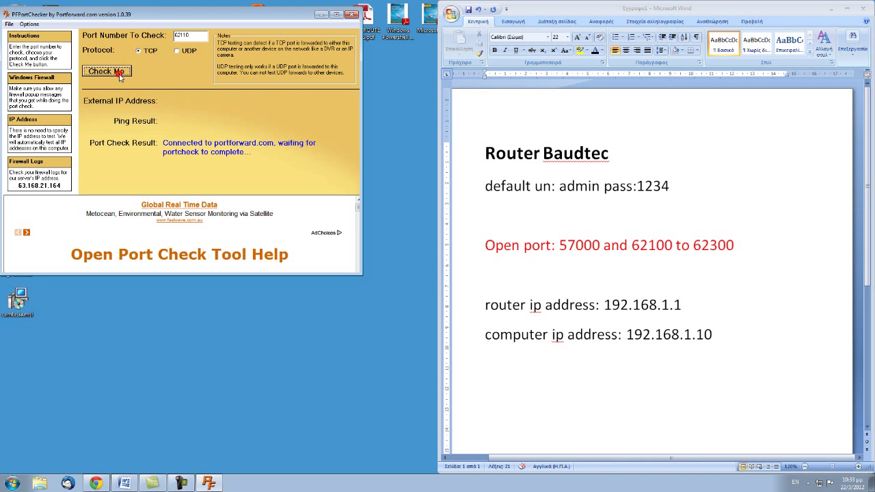
pyautogui.click(182, 52)
pyautogui.click(121, 72)
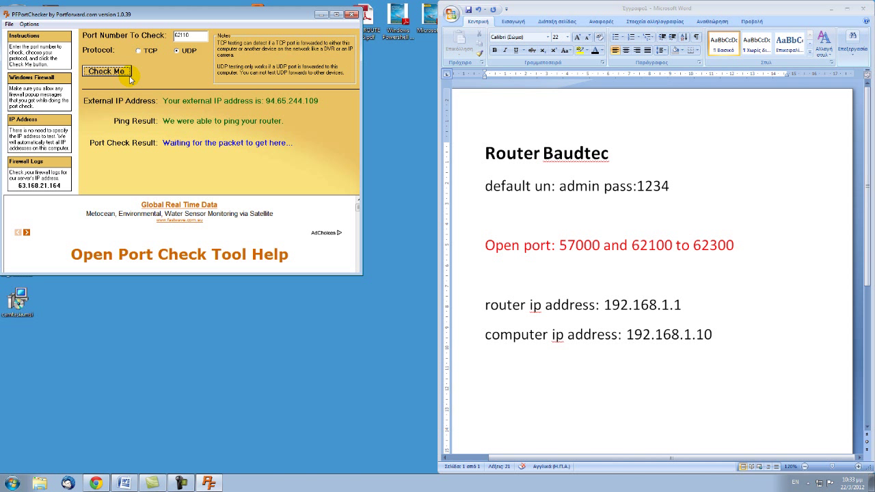
# - Replace the port with 62299 and check it over TCP and UDP
pyautogui.doubleClick(204, 34)
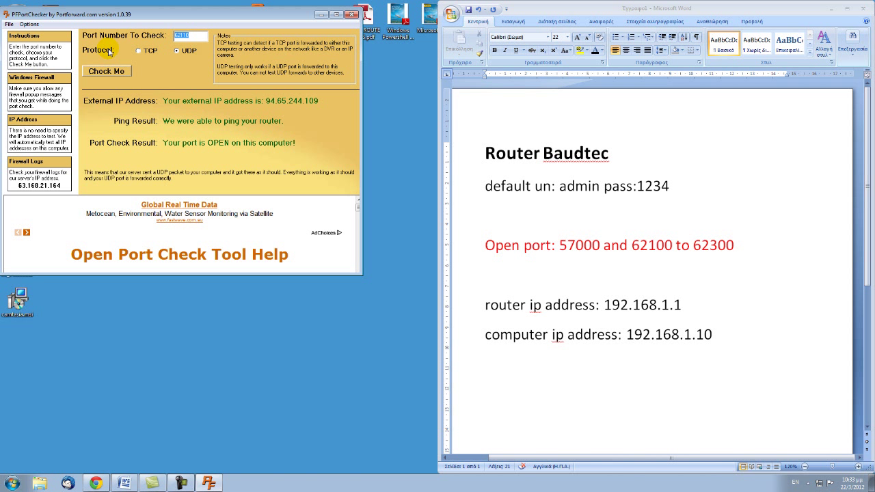
pyautogui.write('63')
pyautogui.click(139, 50)
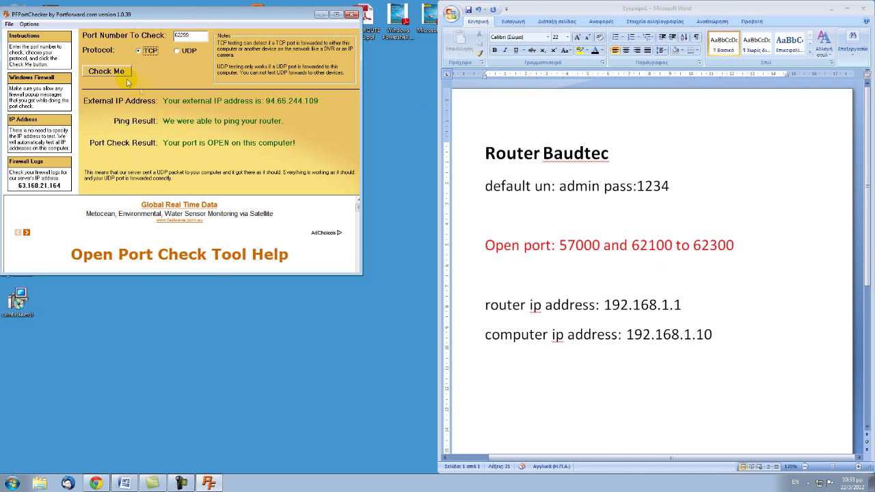
pyautogui.click(123, 74)
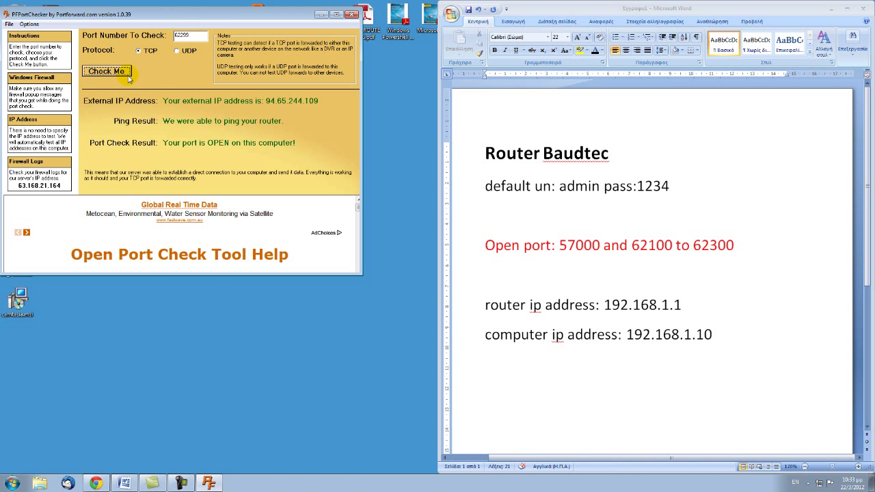
pyautogui.click(177, 52)
pyautogui.click(95, 75)
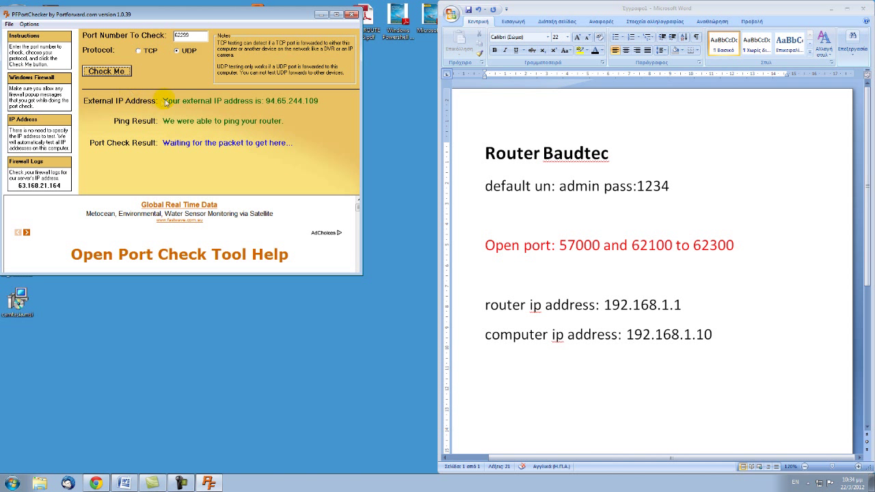